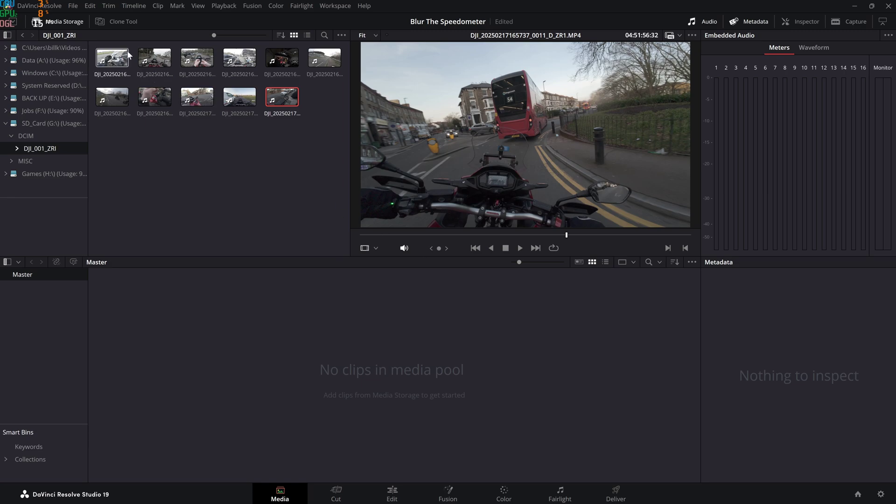
Open the Edit menu and close it again
{"action": "left_click", "coordinate": [88, 6]}
{"action": "left_click", "coordinate": [88, 6]}
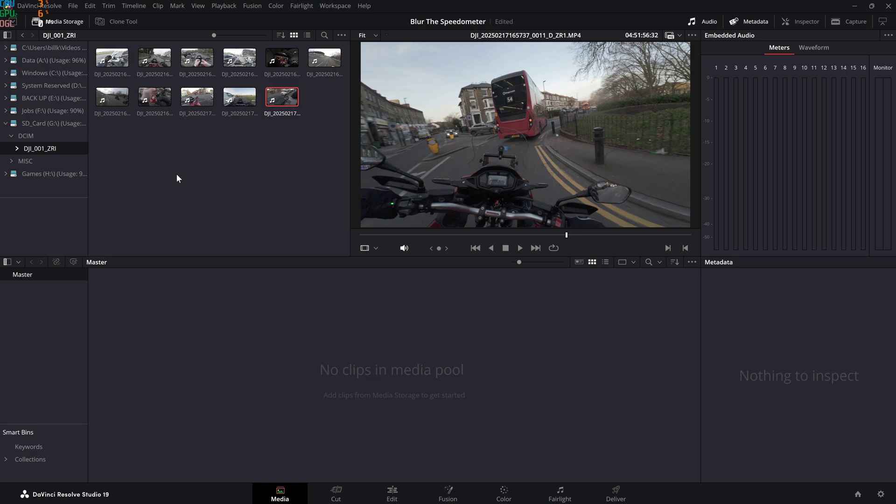
In File > Project Settings, set the timeline to 3840 x 2160 Ultra HD at 50 fps
{"action": "left_click", "coordinate": [73, 5]}
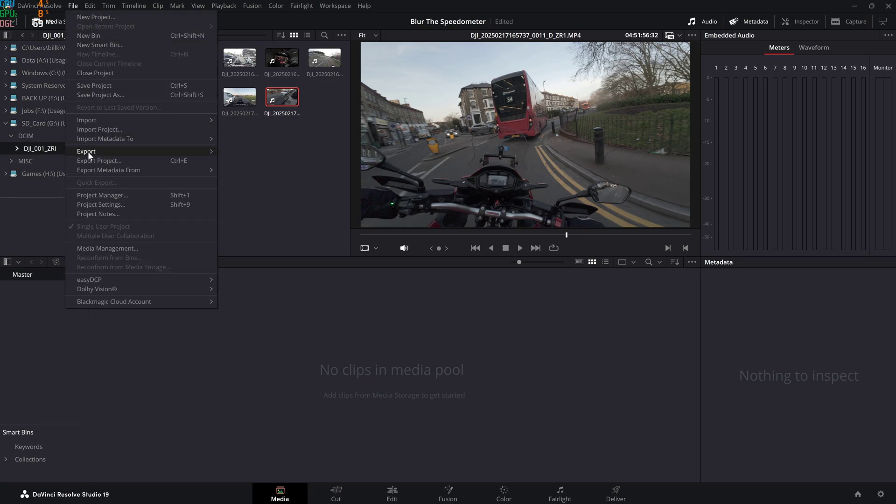
{"action": "left_click", "coordinate": [105, 205]}
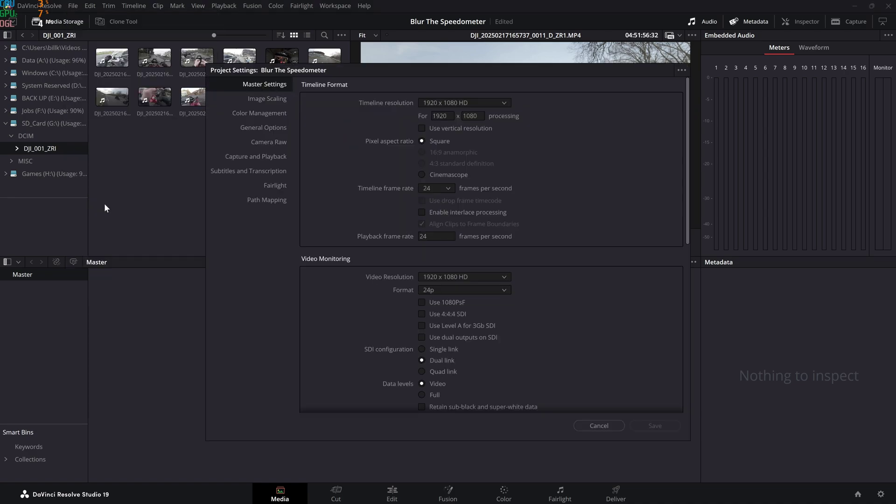
{"action": "left_click", "coordinate": [494, 100]}
{"action": "scroll", "coordinate": [470, 169], "scroll_direction": "down", "scroll_amount": 2}
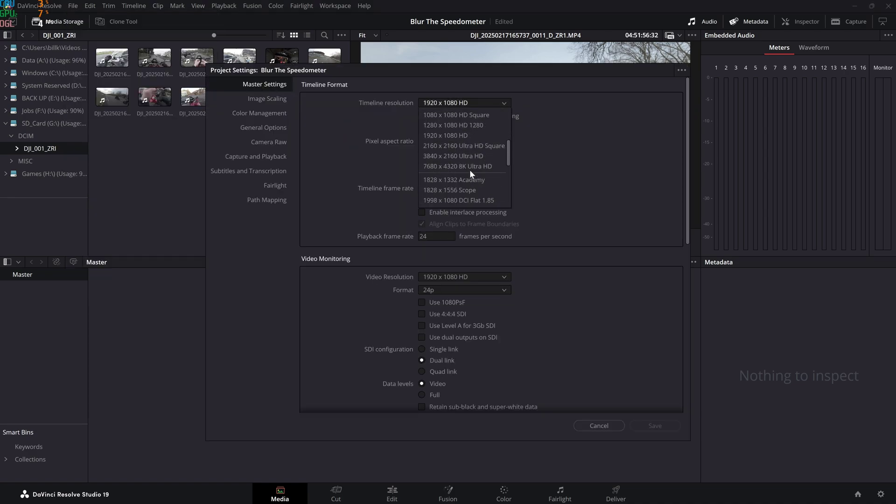
{"action": "left_click", "coordinate": [466, 156]}
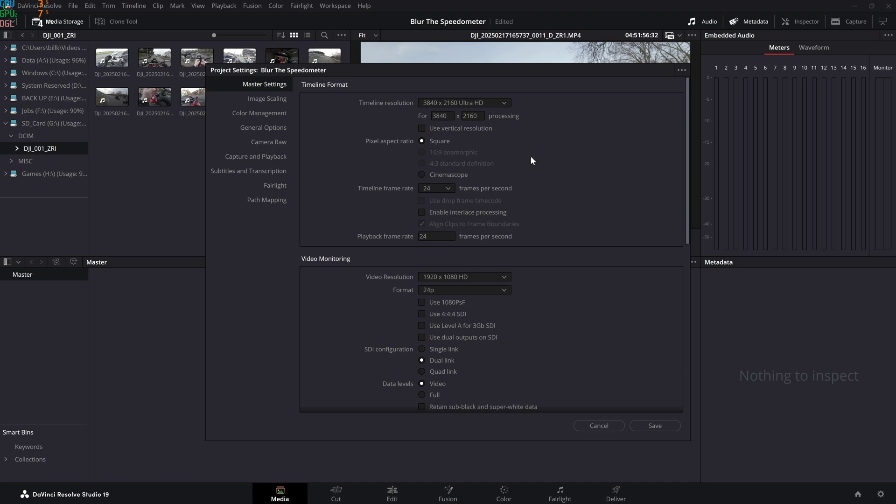
{"action": "left_click", "coordinate": [437, 186]}
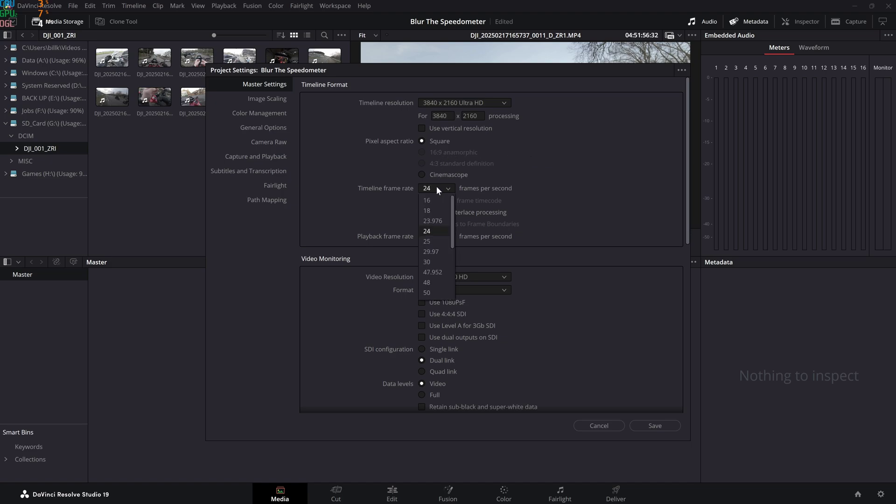
{"action": "left_click", "coordinate": [435, 292]}
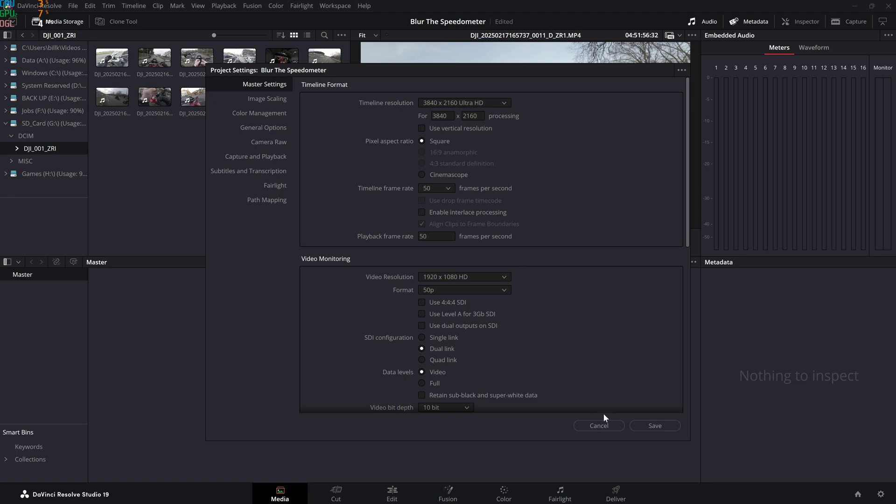
Save the project settings, import the motorcycle clip into the Media Pool and preview it
{"action": "left_click", "coordinate": [654, 427]}
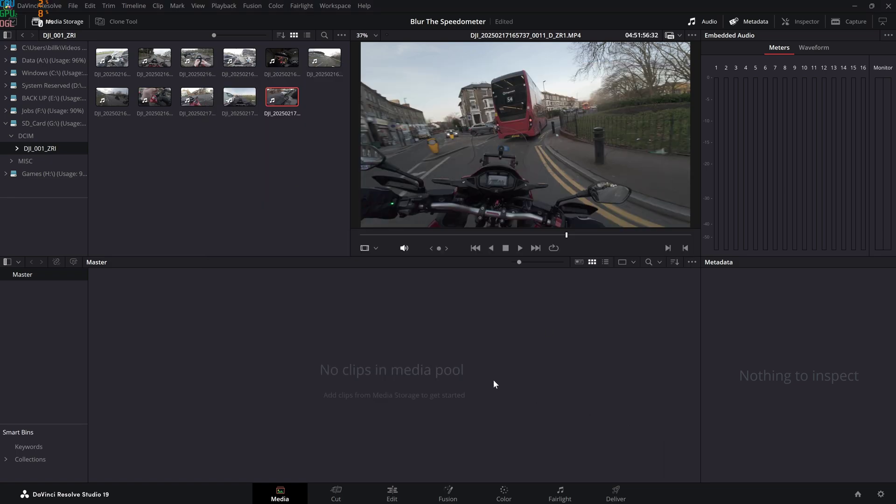
{"action": "left_click_drag", "start_coordinate": [291, 99], "coordinate": [338, 371]}
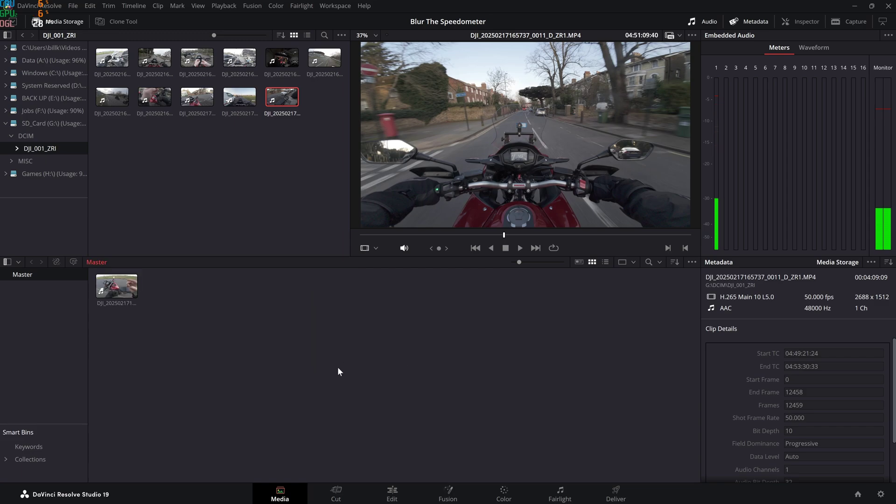
{"action": "key", "text": "space"}
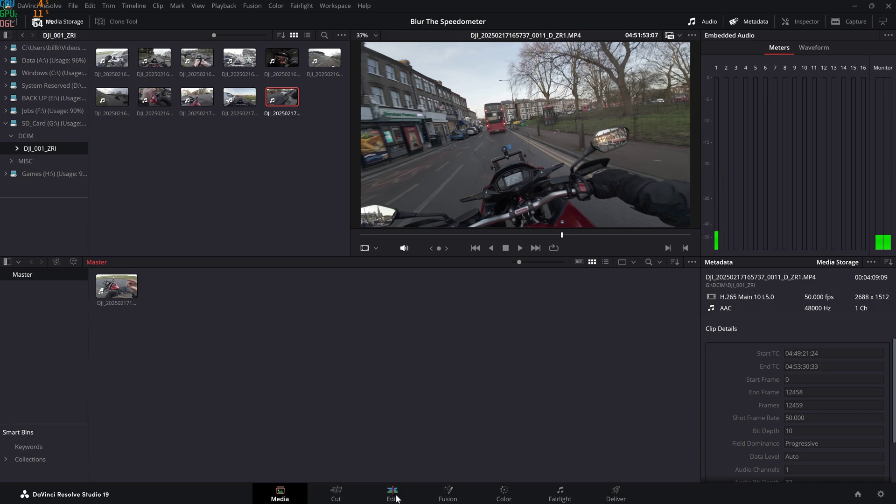
On the Edit page, place the DJI clip onto a new timeline, Timeline 1
{"action": "left_click", "coordinate": [395, 496]}
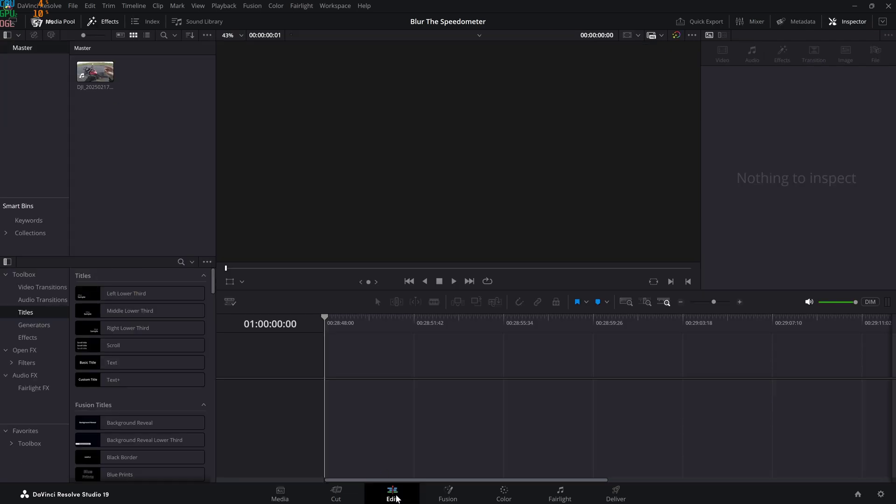
{"action": "left_click", "coordinate": [104, 77]}
{"action": "left_click_drag", "start_coordinate": [104, 77], "coordinate": [319, 376]}
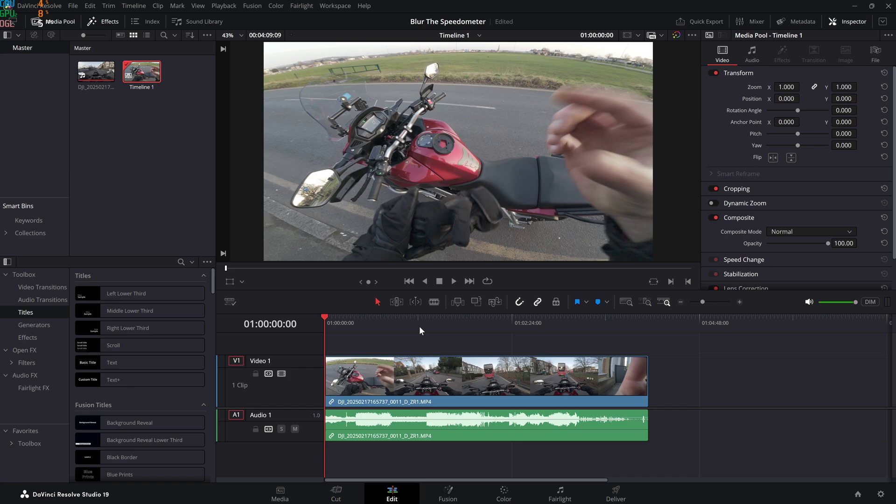
Blade the clip partway in and delete the opening section, closing the gap
{"action": "left_click_drag", "start_coordinate": [416, 322], "coordinate": [355, 317]}
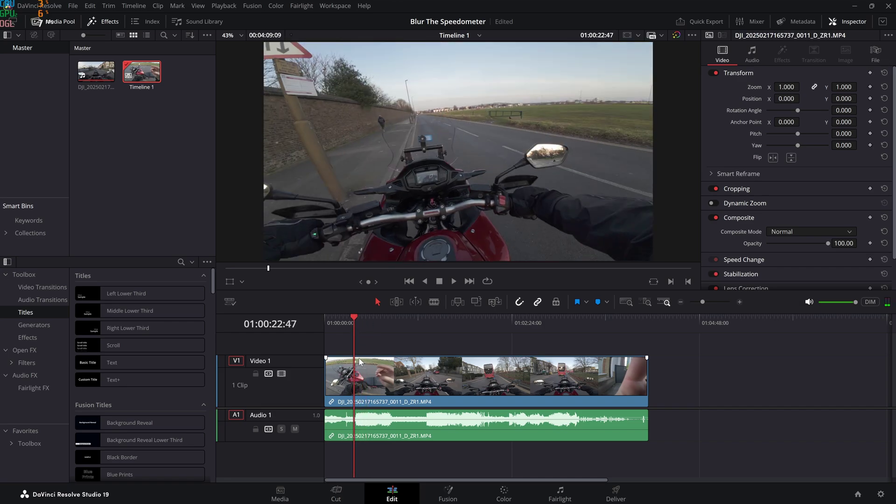
{"action": "left_click", "coordinate": [434, 301]}
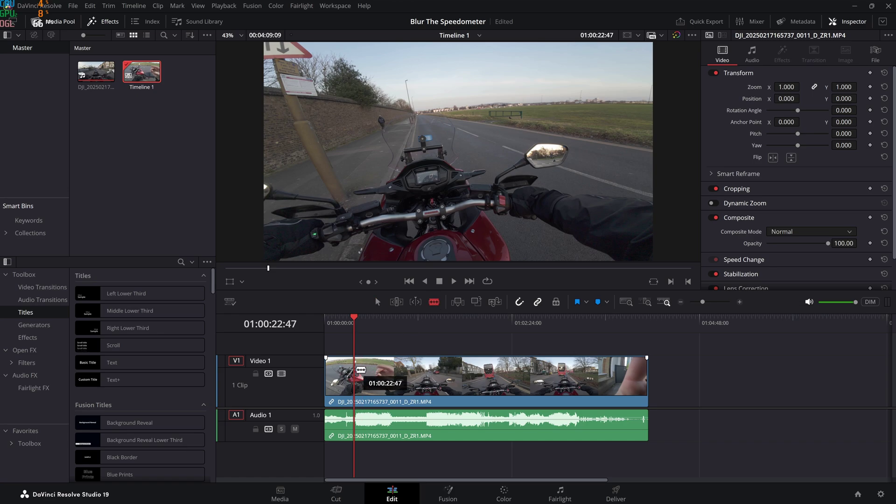
{"action": "left_click", "coordinate": [357, 371]}
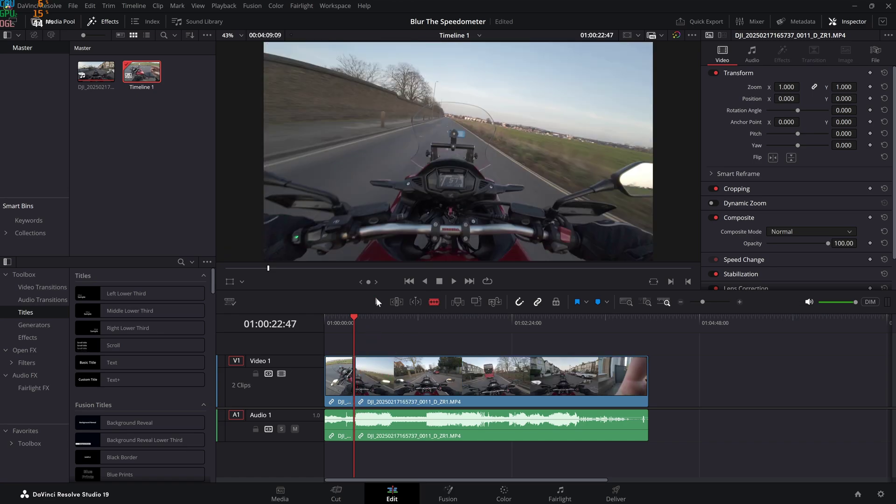
{"action": "key", "text": "a"}
{"action": "left_click", "coordinate": [343, 375]}
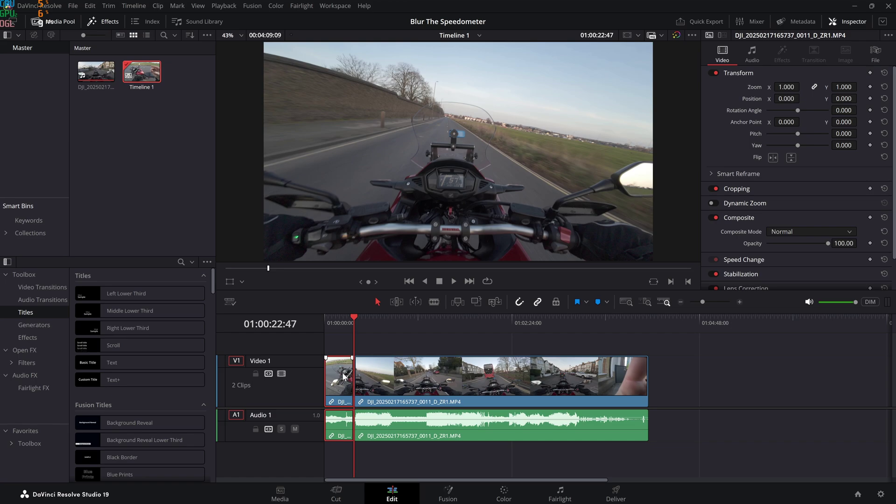
{"action": "key", "text": "Delete"}
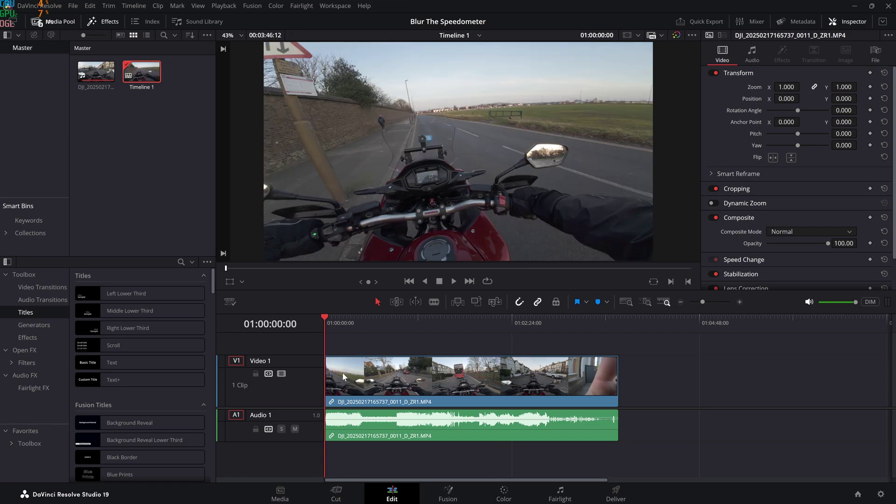
Split the clip at 01:00:31:45, delete everything after it, and return to the start
{"action": "left_click_drag", "start_coordinate": [358, 324], "coordinate": [366, 328]}
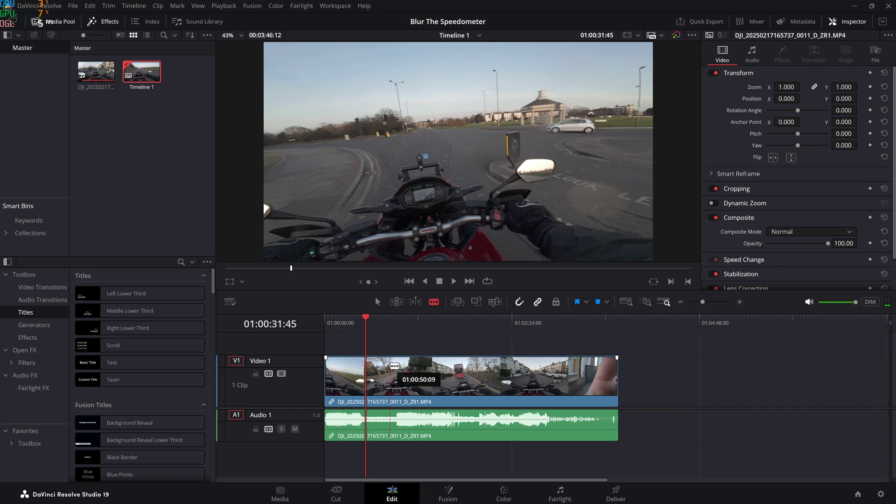
{"action": "key", "text": "ctrl+b"}
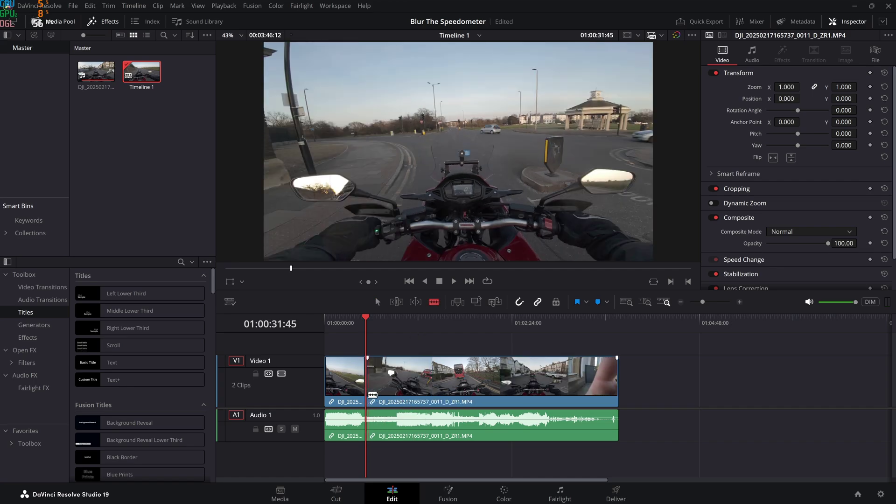
{"action": "left_click", "coordinate": [377, 301]}
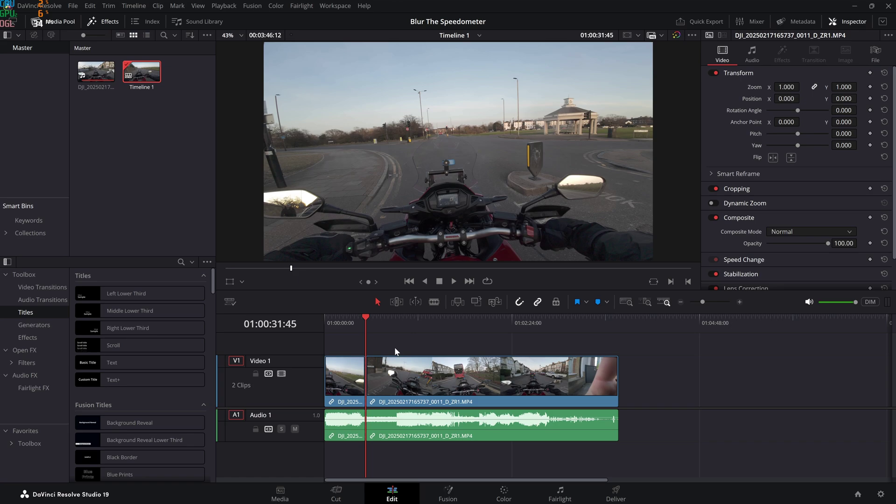
{"action": "left_click", "coordinate": [405, 371]}
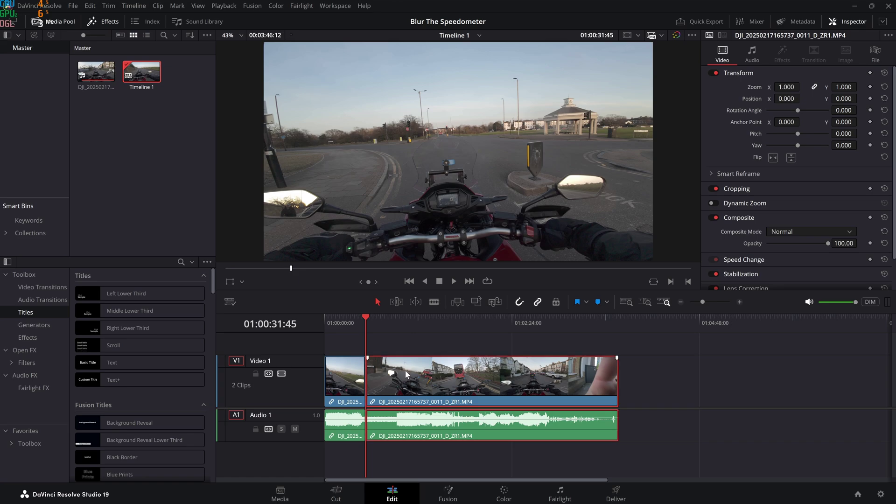
{"action": "key", "text": "Delete"}
{"action": "left_click_drag", "start_coordinate": [359, 326], "coordinate": [326, 320]}
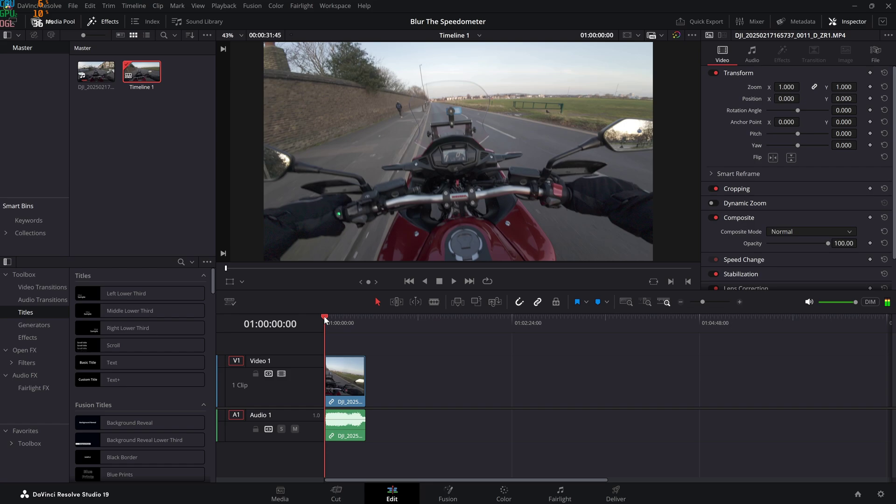
{"action": "key", "text": "space"}
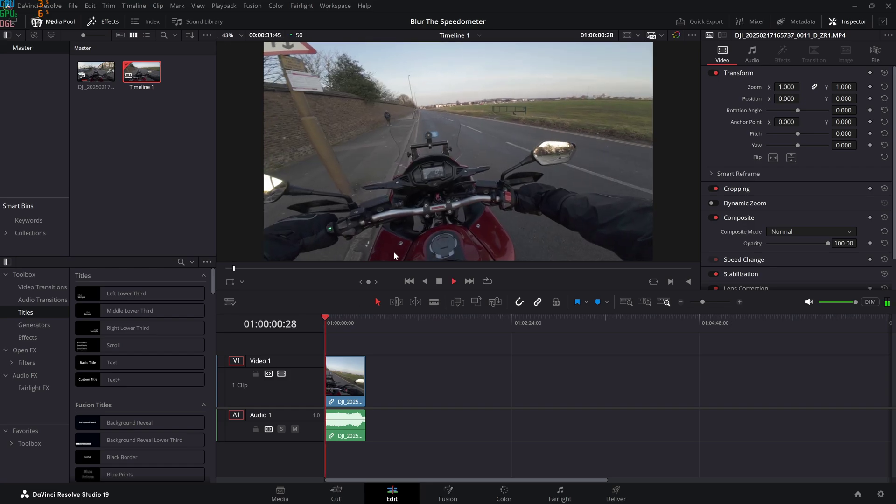
{"action": "scroll", "coordinate": [461, 143], "scroll_direction": "up", "scroll_amount": 3}
{"action": "scroll", "coordinate": [464, 140], "scroll_direction": "down", "scroll_amount": 2}
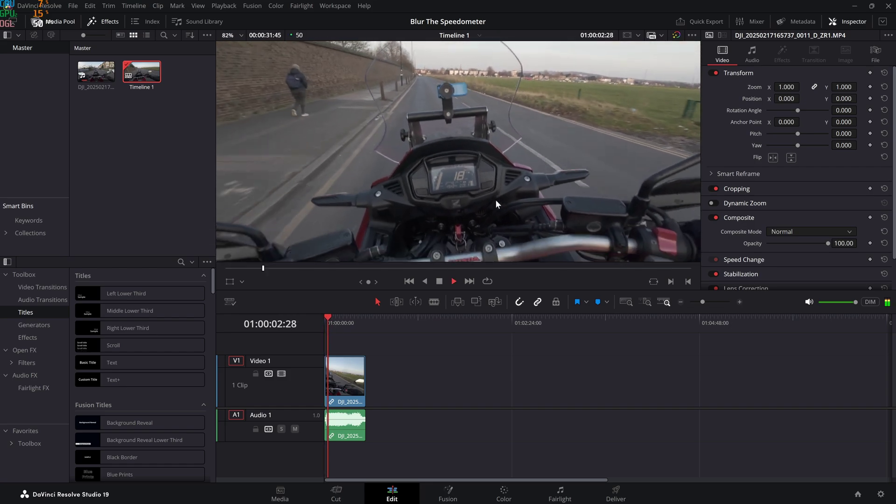
{"action": "key", "text": "space"}
{"action": "scroll", "coordinate": [461, 189], "scroll_direction": "down", "scroll_amount": 3}
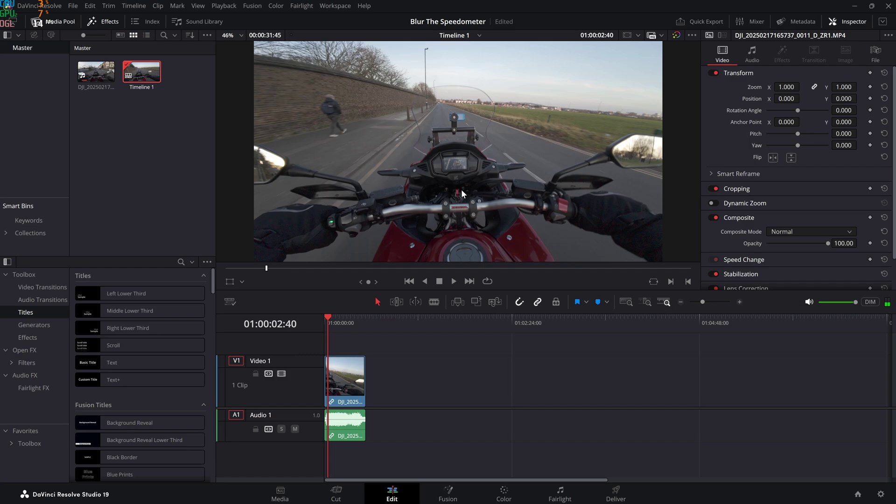
{"action": "key", "text": "space"}
{"action": "key", "text": "space"}
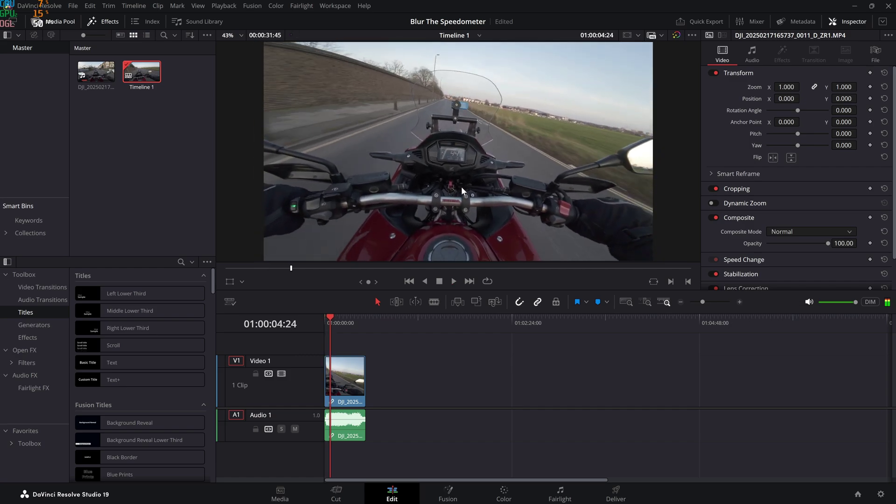
{"action": "left_click", "coordinate": [324, 325]}
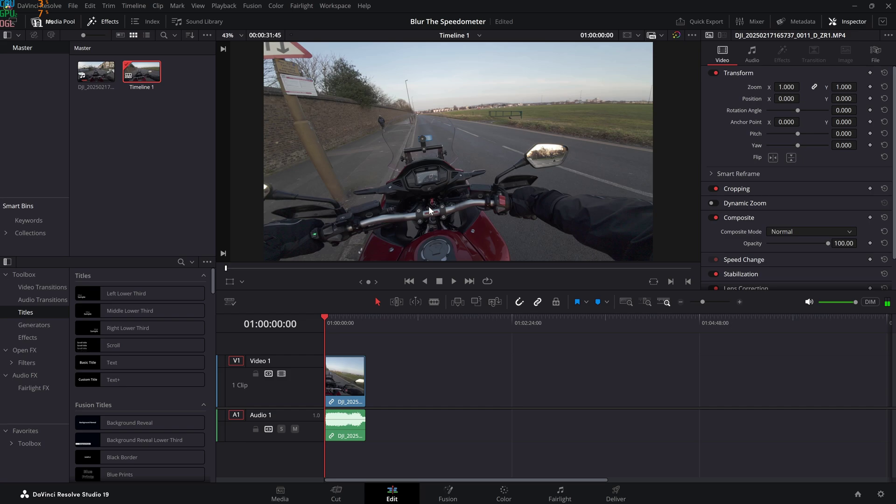
{"action": "key", "text": "space"}
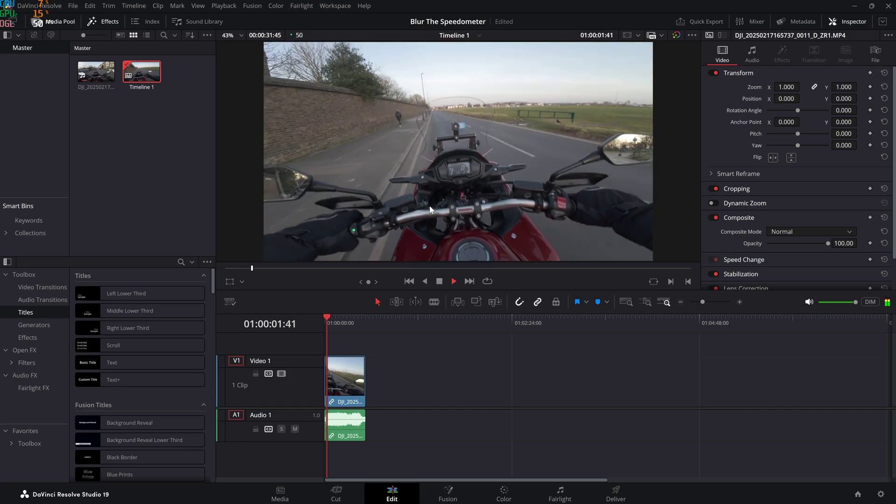
{"action": "key", "text": "space"}
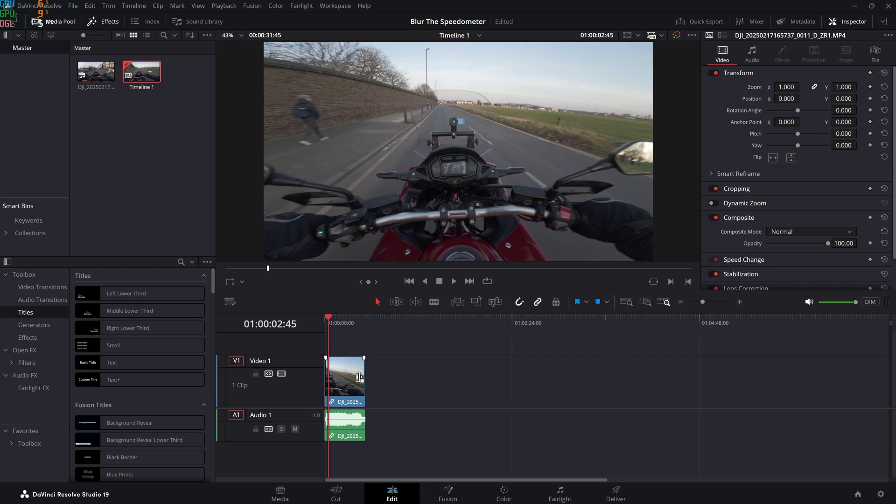
Step back to 01:00:02:35 and blade the clip there into two pieces
{"action": "scroll", "coordinate": [349, 379], "scroll_direction": "up", "scroll_amount": 5}
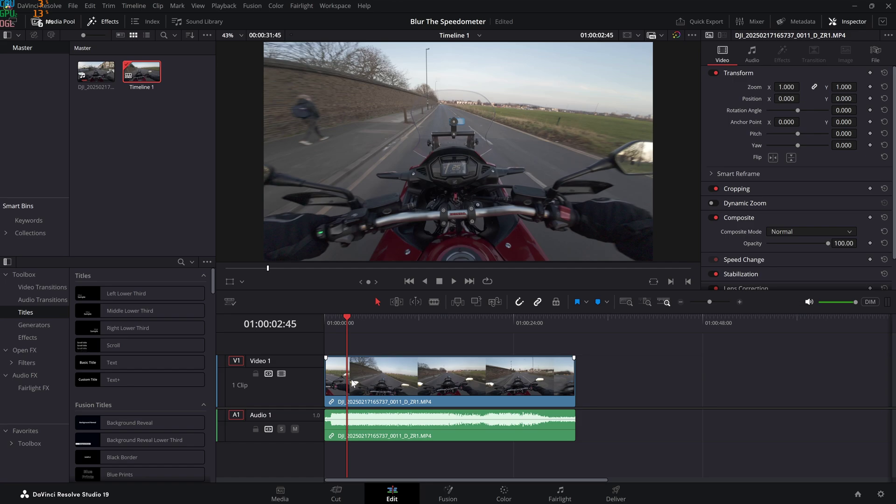
{"action": "key", "text": "j"}
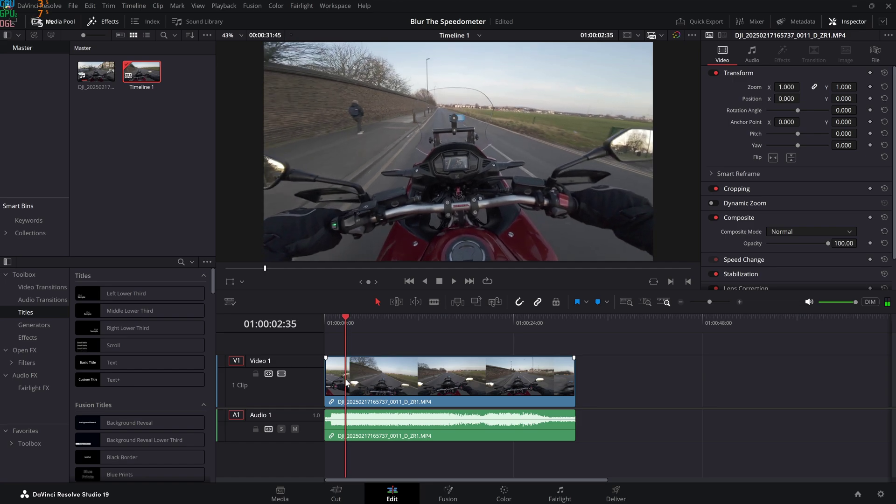
{"action": "key", "text": "b"}
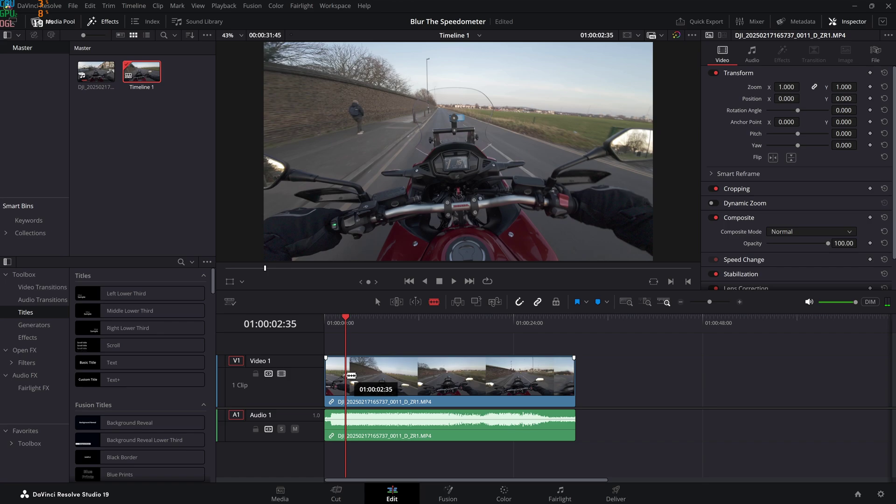
{"action": "left_click", "coordinate": [346, 376]}
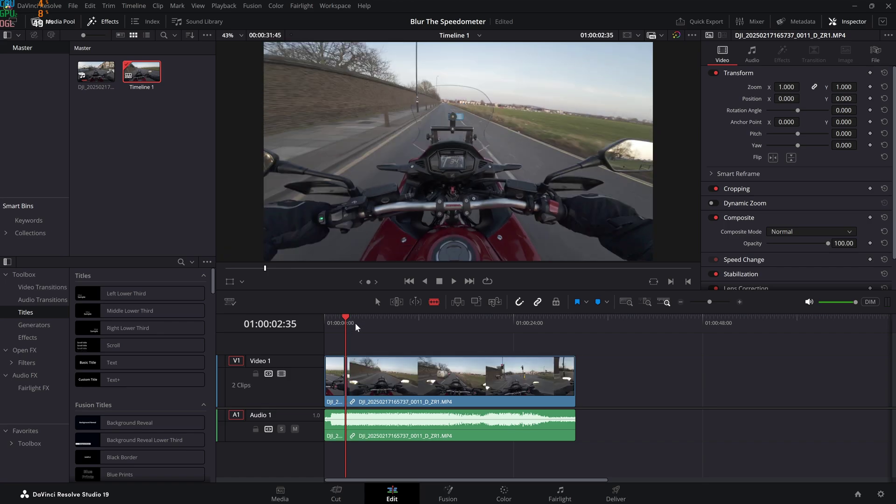
Scrub to 01:00:17:23 and make a second Blade cut there
{"action": "left_click", "coordinate": [360, 325]}
{"action": "left_click_drag", "start_coordinate": [360, 325], "coordinate": [462, 327]}
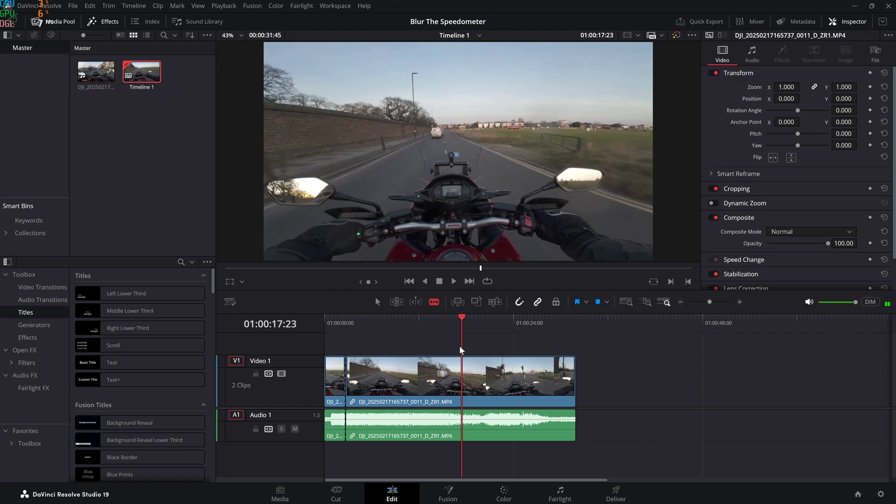
{"action": "left_click", "coordinate": [469, 368]}
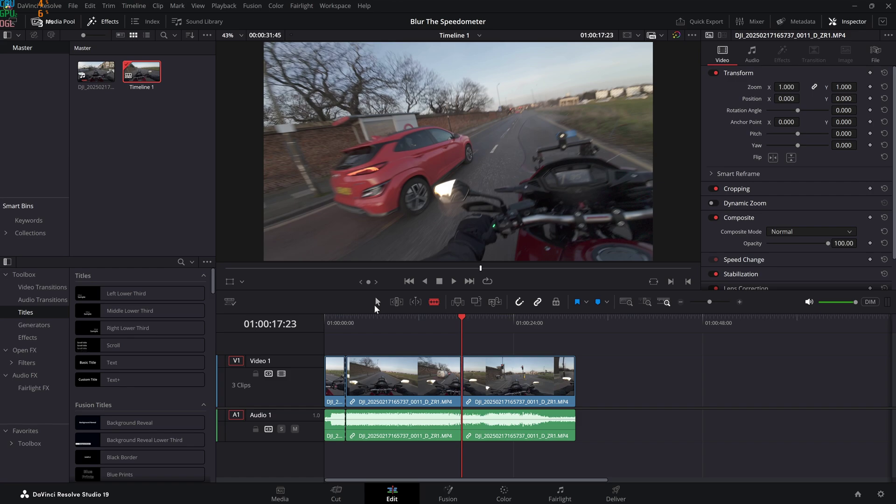
Select the middle of the three clips and bring it onto the Color page
{"action": "left_click", "coordinate": [345, 322]}
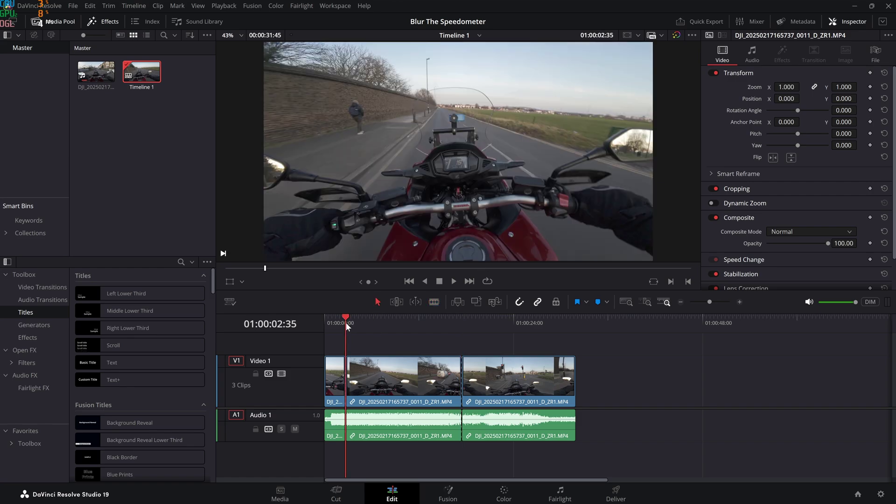
{"action": "left_click", "coordinate": [393, 374]}
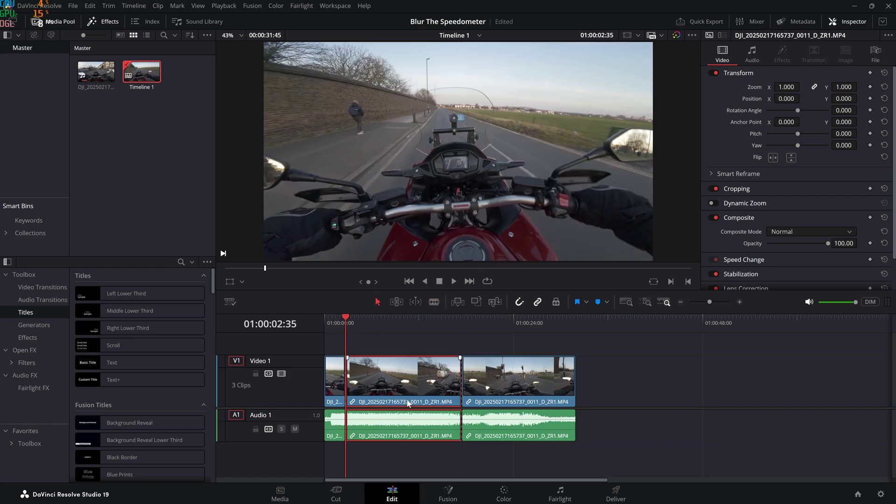
{"action": "left_click", "coordinate": [503, 494]}
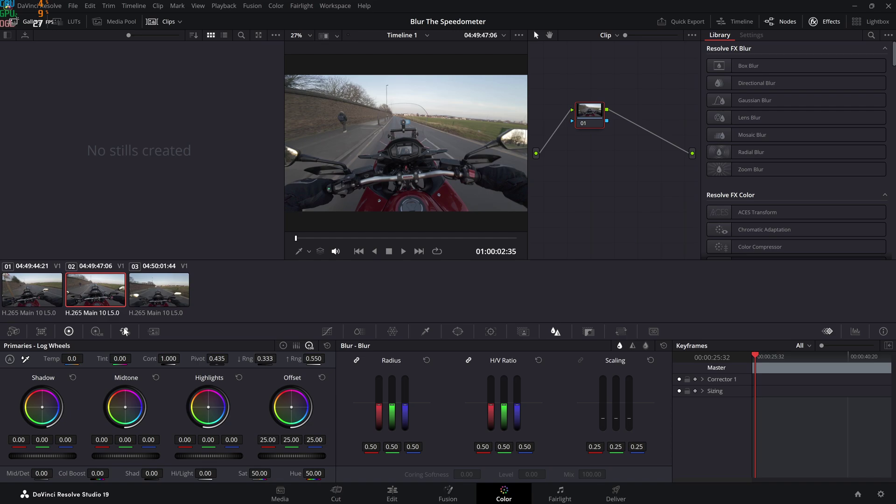
Add serial node 02 after node 01 and show the Tracker palette
{"action": "right_click", "coordinate": [592, 113]}
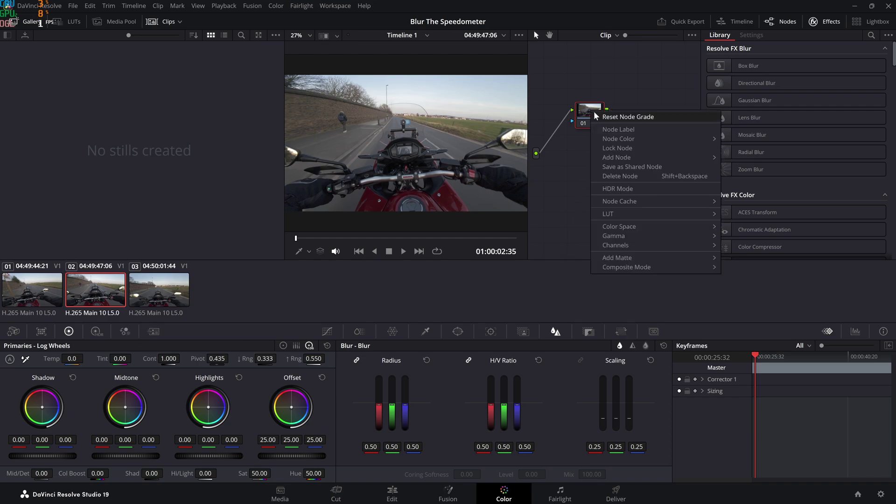
{"action": "mouse_move", "coordinate": [631, 157]}
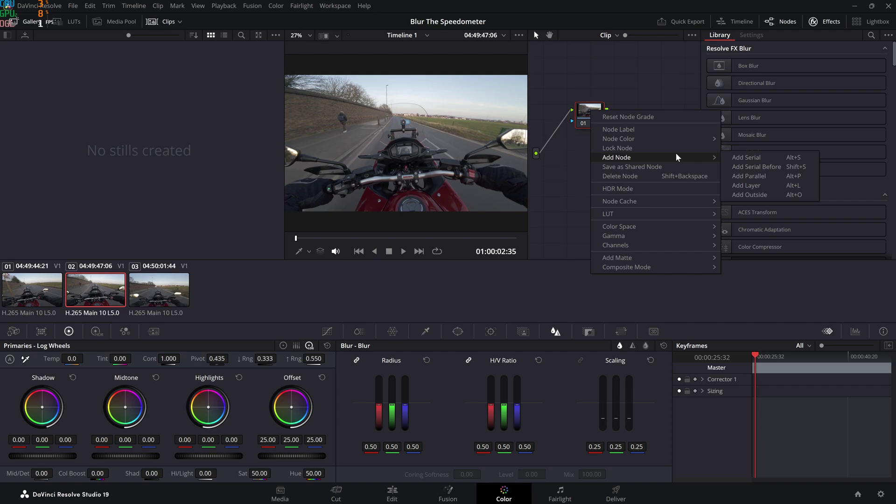
{"action": "left_click", "coordinate": [753, 160]}
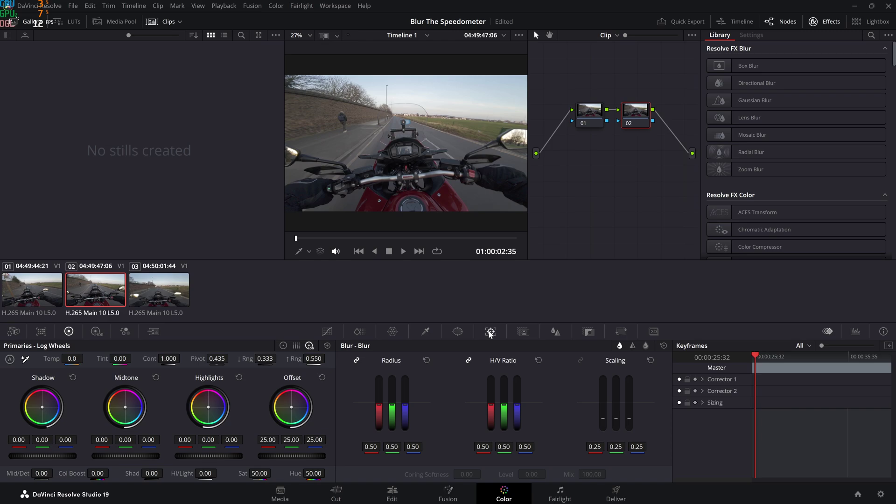
{"action": "left_click", "coordinate": [490, 332]}
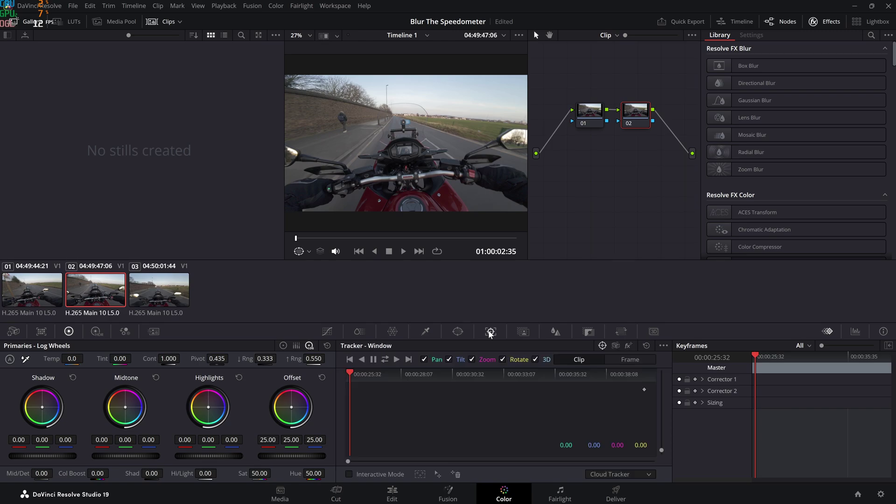
Add a rectangular Power Window to node 02
{"action": "left_click", "coordinate": [458, 332]}
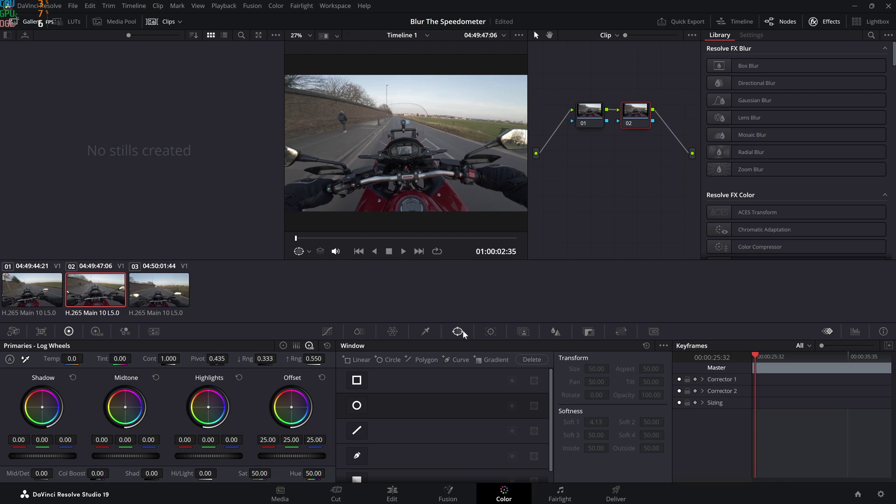
{"action": "left_click", "coordinate": [358, 381]}
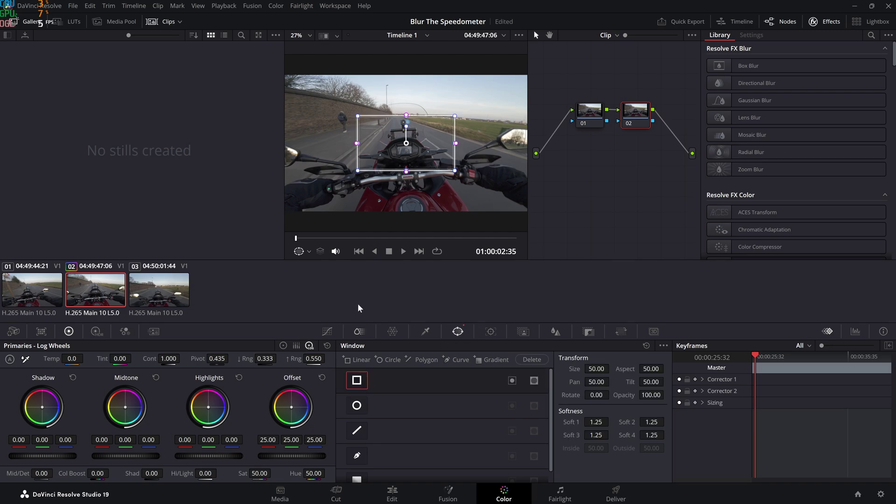
{"action": "scroll", "coordinate": [402, 117], "scroll_direction": "up", "scroll_amount": 3}
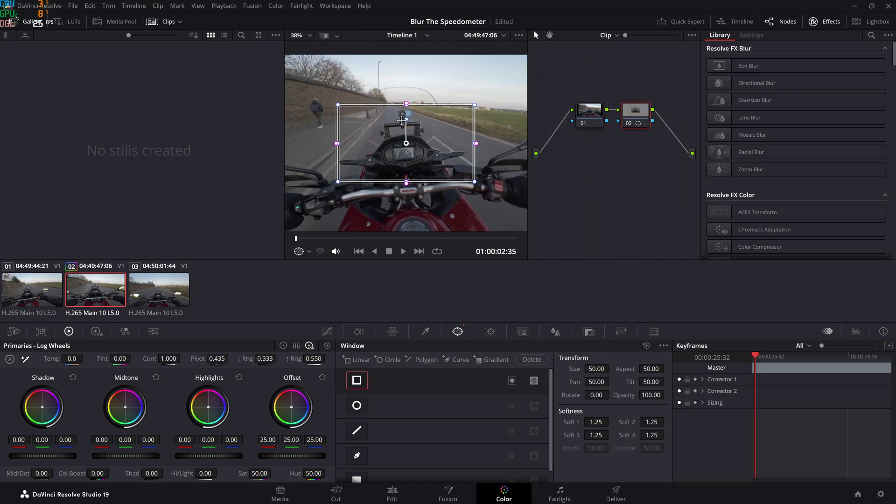
Size, centre and rotate the window over the speedometer (Pan 42.93, Tilt 52.47, Rotate -2.75)
{"action": "left_click_drag", "start_coordinate": [404, 107], "coordinate": [405, 161]}
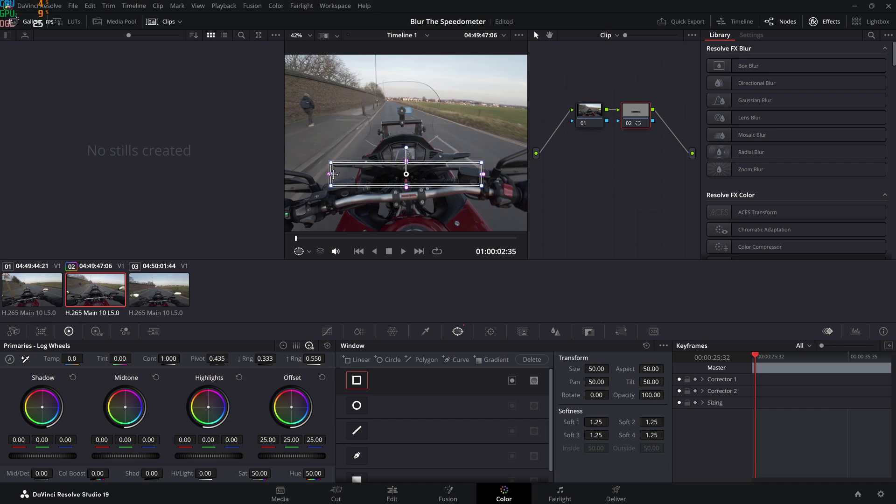
{"action": "left_click_drag", "start_coordinate": [330, 174], "coordinate": [404, 153]}
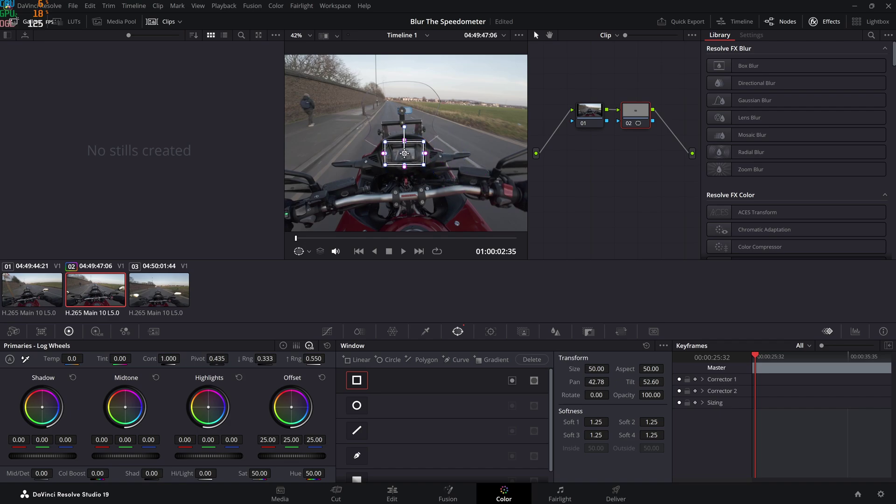
{"action": "left_click_drag", "start_coordinate": [404, 153], "coordinate": [403, 127]}
{"action": "scroll", "coordinate": [404, 154], "scroll_direction": "up", "scroll_amount": 2}
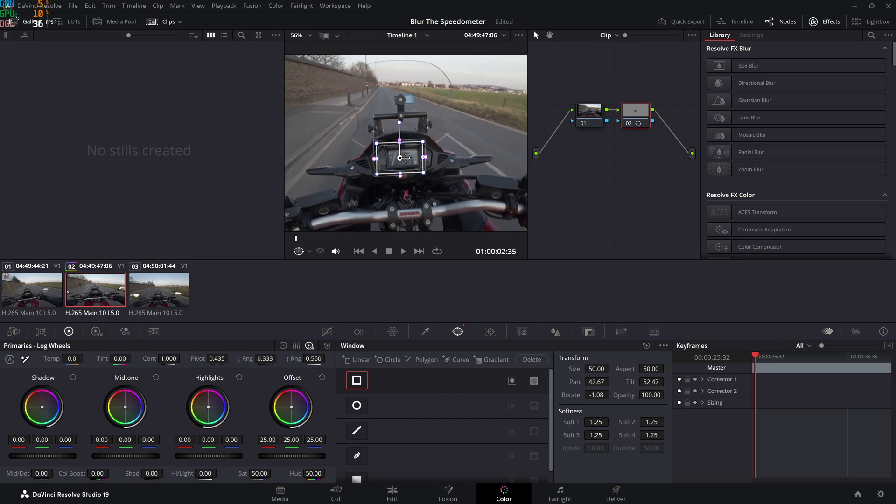
{"action": "left_click_drag", "start_coordinate": [407, 157], "coordinate": [407, 159]}
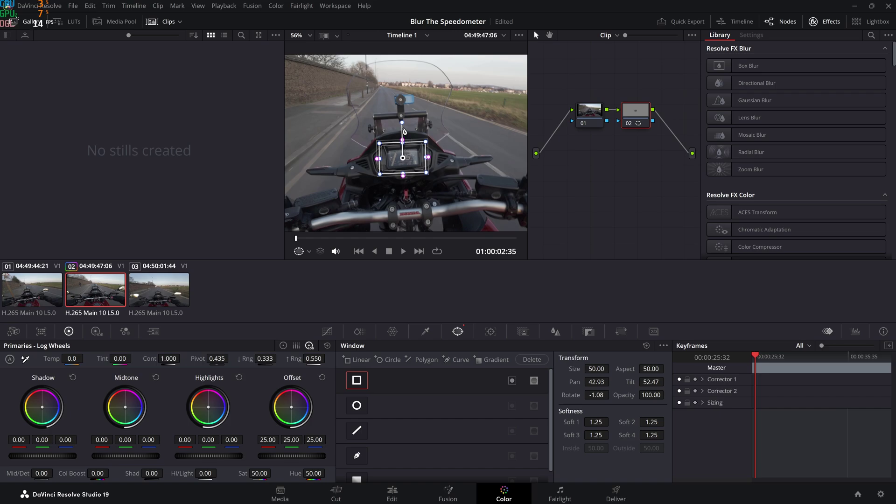
{"action": "left_click_drag", "start_coordinate": [402, 122], "coordinate": [401, 124]}
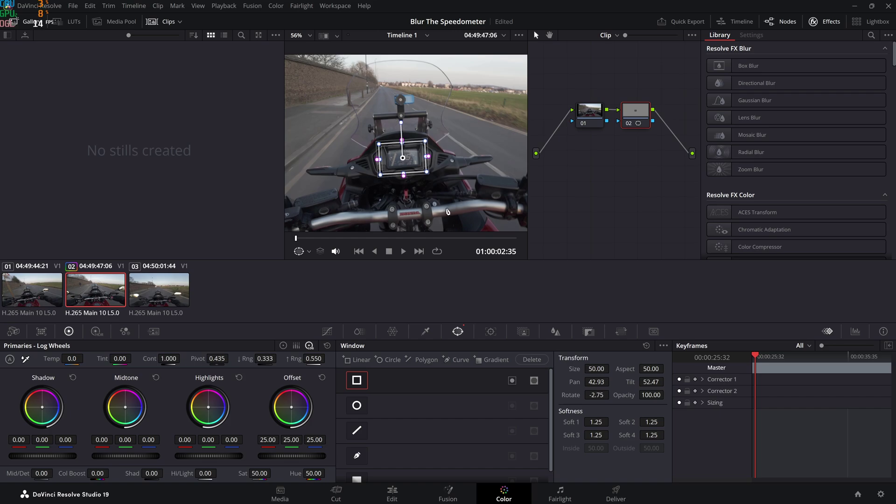
{"action": "scroll", "coordinate": [447, 212], "scroll_direction": "down", "scroll_amount": 4}
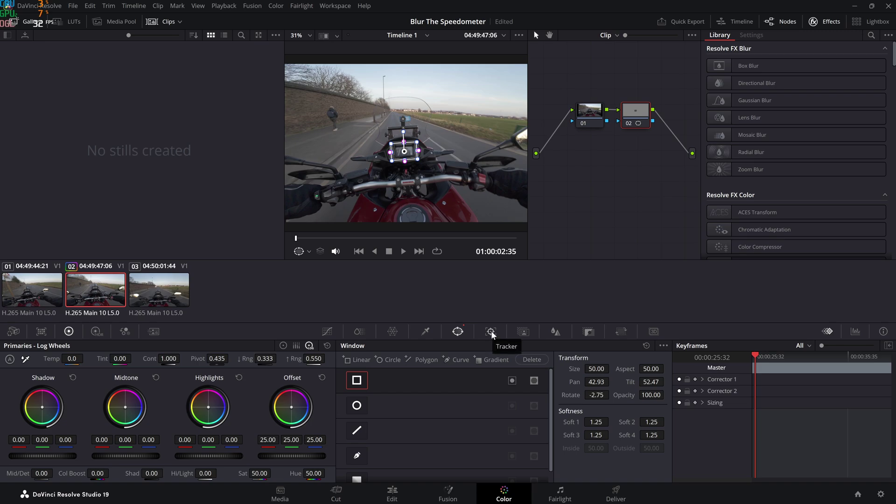
Track the window forward through the middle clip and scrub back to verify it holds on the speedometer
{"action": "left_click", "coordinate": [491, 331]}
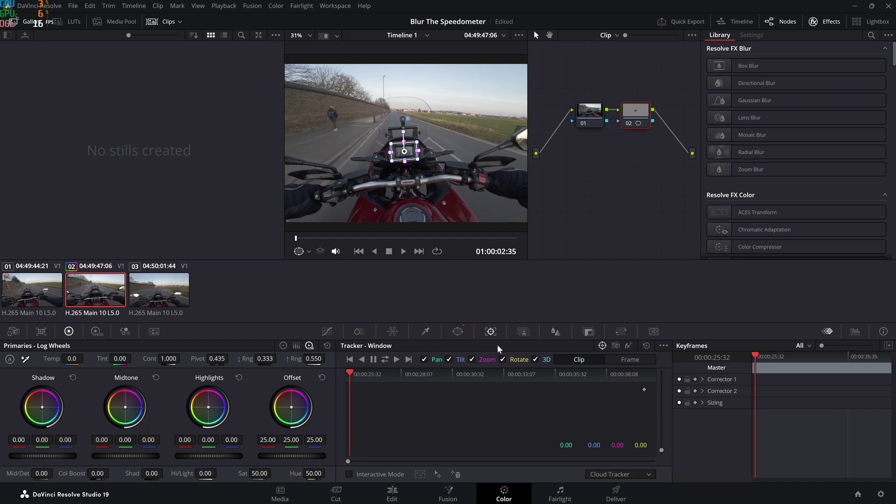
{"action": "left_click", "coordinate": [396, 360]}
{"action": "scroll", "coordinate": [407, 166], "scroll_direction": "up", "scroll_amount": 3}
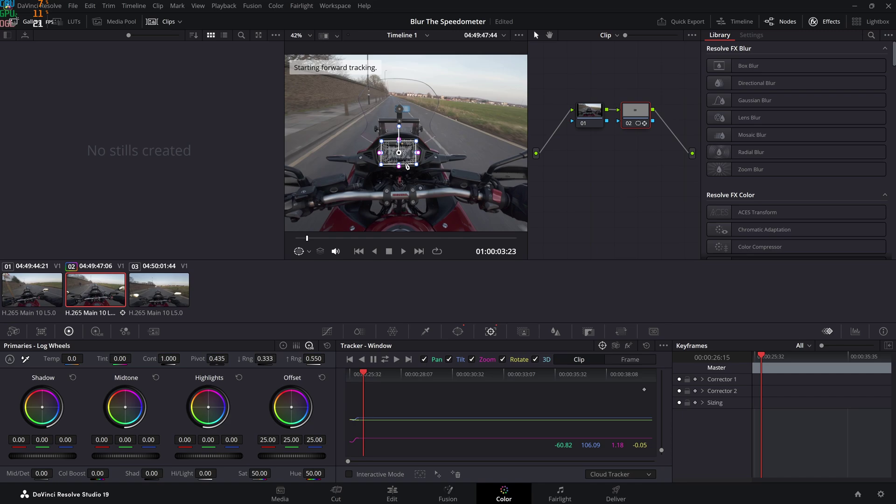
{"action": "scroll", "coordinate": [407, 166], "scroll_direction": "up", "scroll_amount": 5}
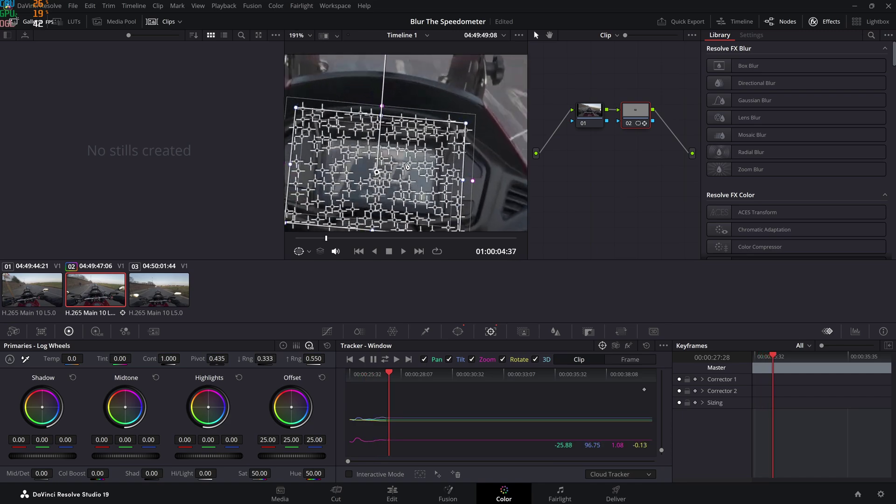
{"action": "scroll", "coordinate": [396, 174], "scroll_direction": "down", "scroll_amount": 8}
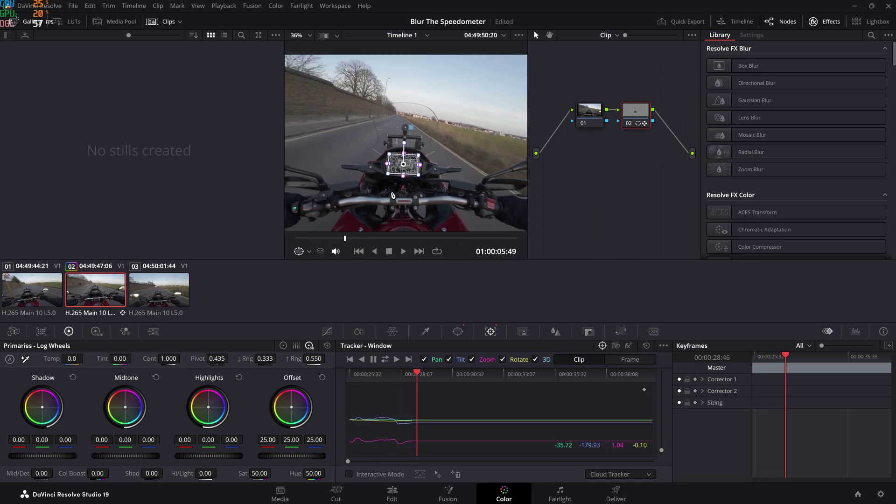
{"action": "scroll", "coordinate": [398, 191], "scroll_direction": "down", "scroll_amount": 1}
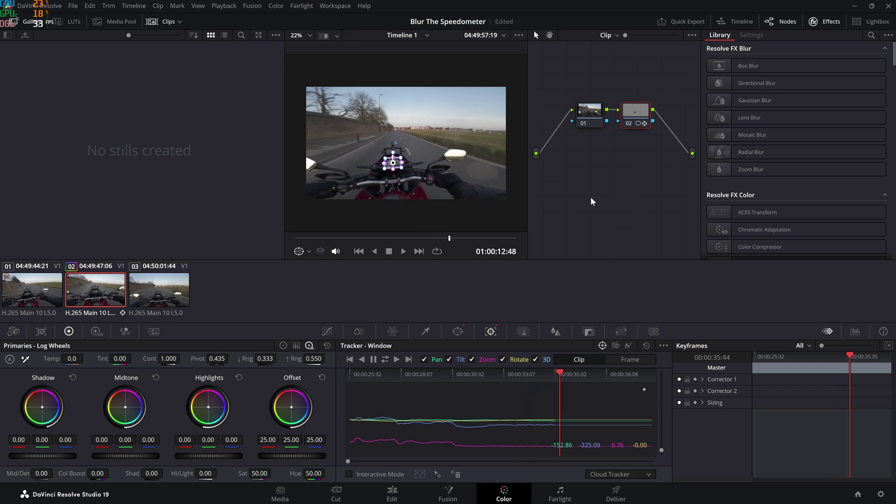
{"action": "scroll", "coordinate": [383, 170], "scroll_direction": "up", "scroll_amount": 2}
{"action": "scroll", "coordinate": [383, 171], "scroll_direction": "up", "scroll_amount": 3}
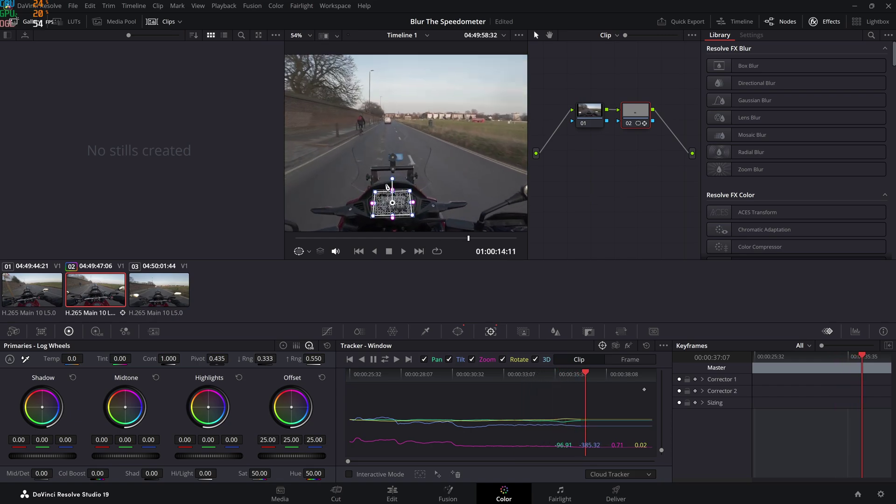
{"action": "scroll", "coordinate": [393, 210], "scroll_direction": "down", "scroll_amount": 4}
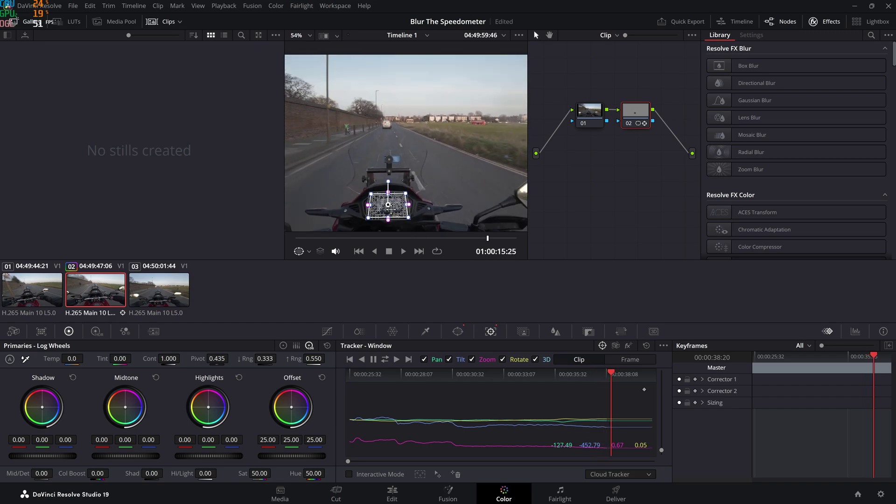
{"action": "scroll", "coordinate": [393, 205], "scroll_direction": "up", "scroll_amount": 1}
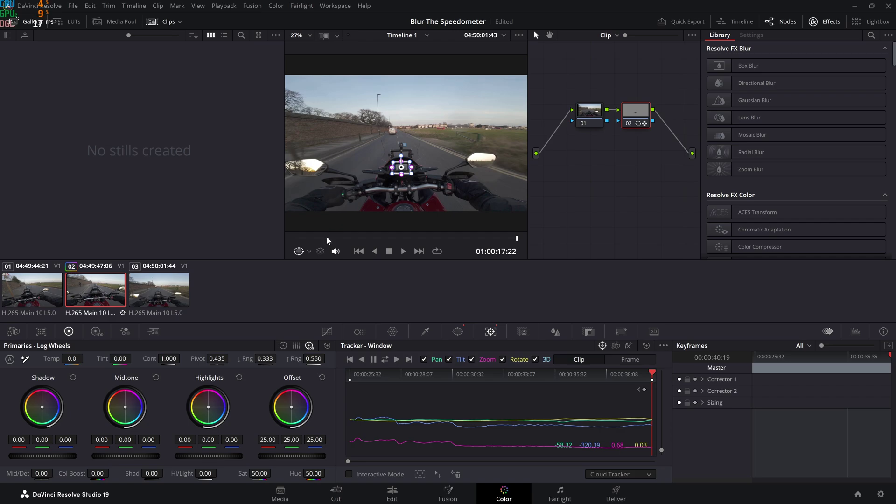
{"action": "left_click_drag", "start_coordinate": [326, 239], "coordinate": [290, 241]}
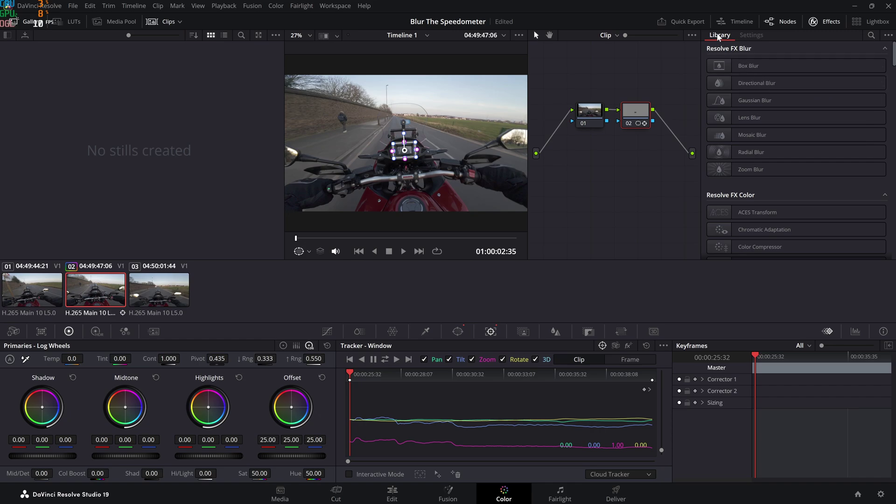
Apply Gaussian Blur to node 02 and set its Horizontal/Vertical Strength to 0.492
{"action": "left_click_drag", "start_coordinate": [772, 103], "coordinate": [642, 118]}
{"action": "scroll", "coordinate": [413, 153], "scroll_direction": "up", "scroll_amount": 2}
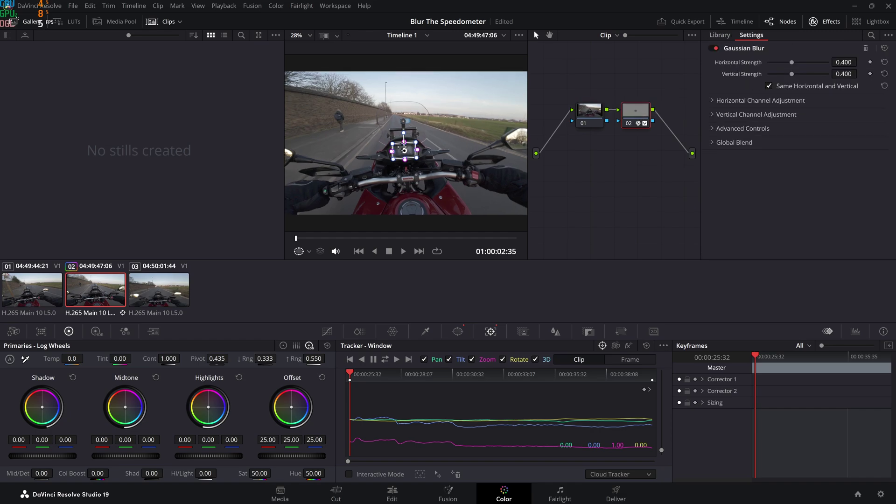
{"action": "scroll", "coordinate": [413, 153], "scroll_direction": "down", "scroll_amount": 2}
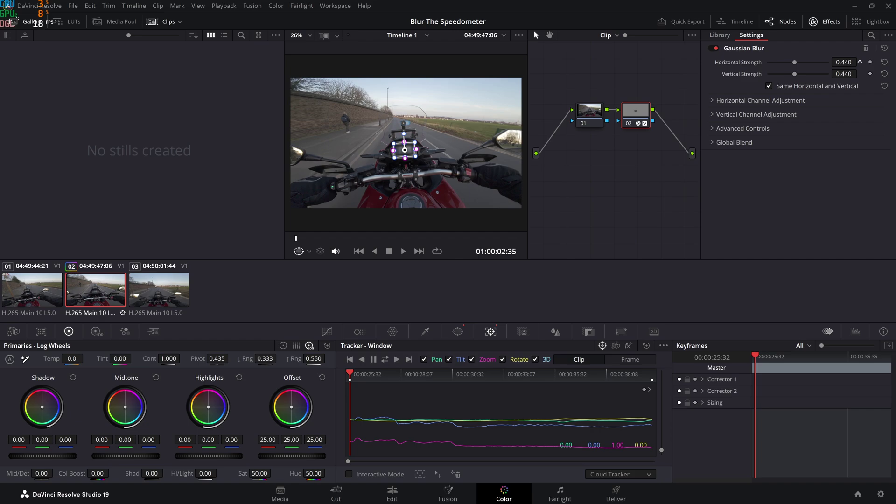
{"action": "scroll", "coordinate": [860, 61], "scroll_direction": "up", "scroll_amount": 1}
{"action": "scroll", "coordinate": [415, 164], "scroll_direction": "up", "scroll_amount": 6}
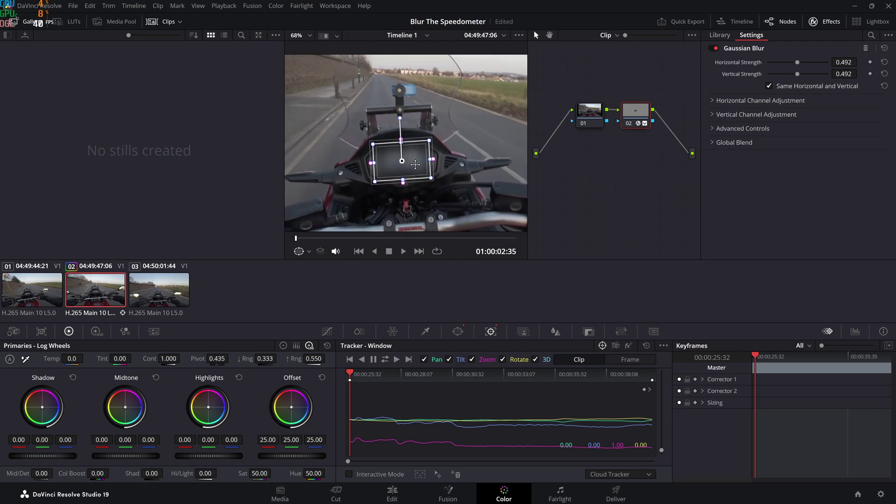
{"action": "scroll", "coordinate": [415, 164], "scroll_direction": "down", "scroll_amount": 6}
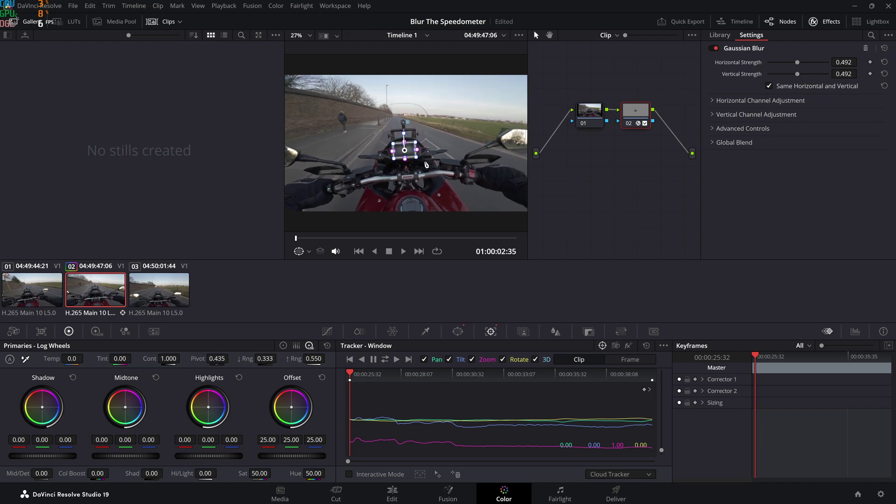
{"action": "scroll", "coordinate": [426, 164], "scroll_direction": "up", "scroll_amount": 1}
On the Edit page, return to Timeline 1's first frame and scrub the middle clip to inspect the speedometer blur
{"action": "left_click", "coordinate": [393, 492]}
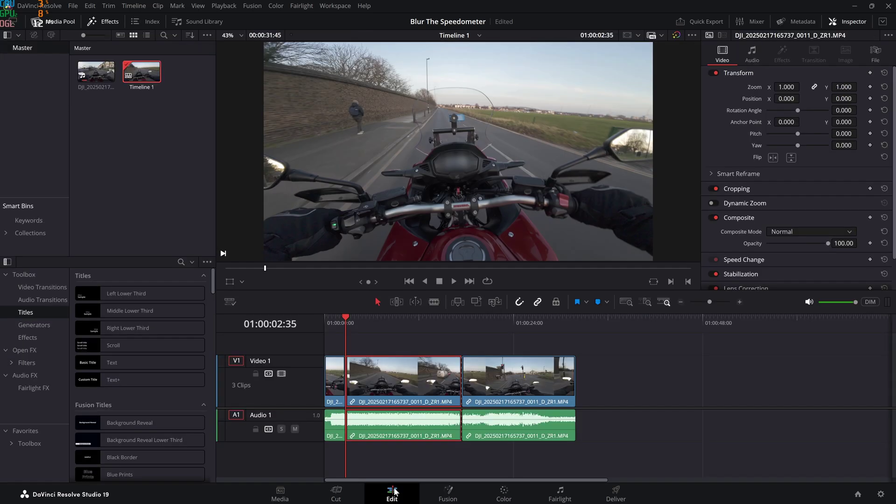
{"action": "left_click_drag", "start_coordinate": [369, 323], "coordinate": [314, 324]}
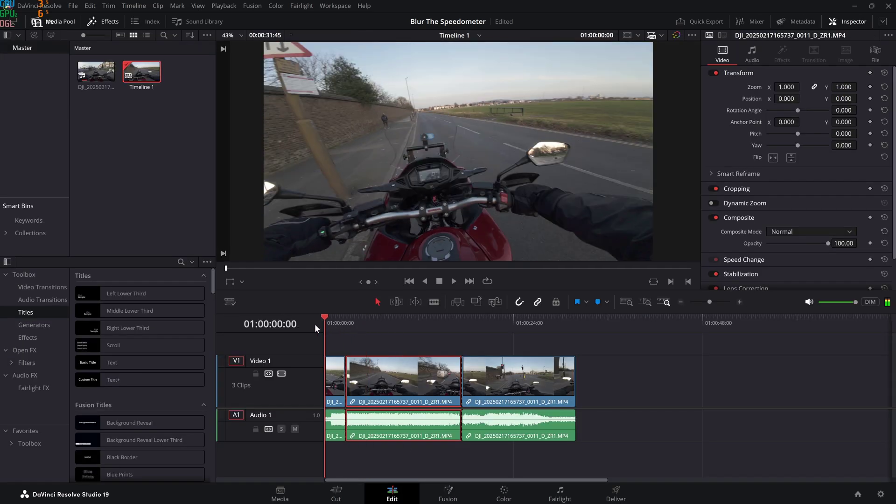
{"action": "left_click", "coordinate": [359, 348]}
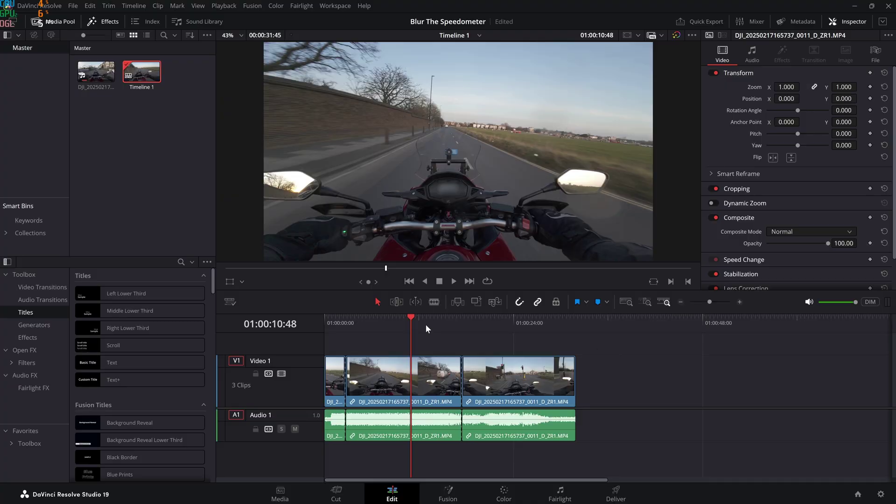
{"action": "left_click_drag", "start_coordinate": [426, 326], "coordinate": [349, 321]}
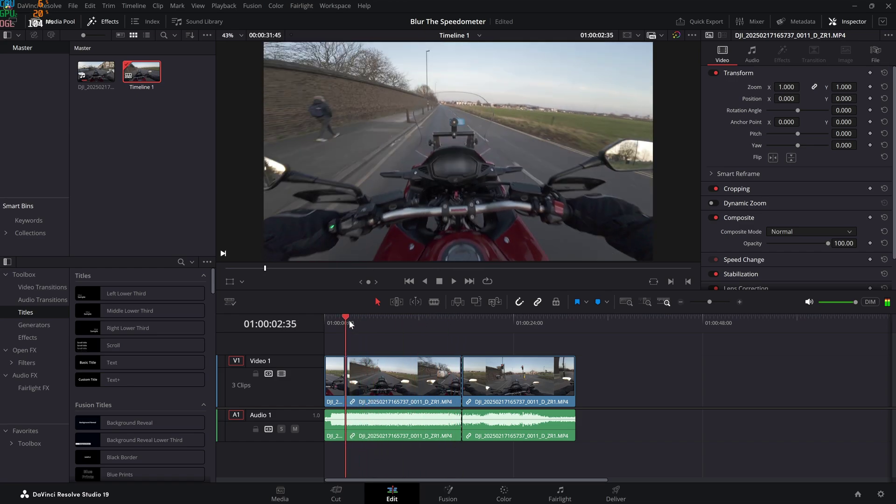
{"action": "scroll", "coordinate": [460, 187], "scroll_direction": "down", "scroll_amount": 2}
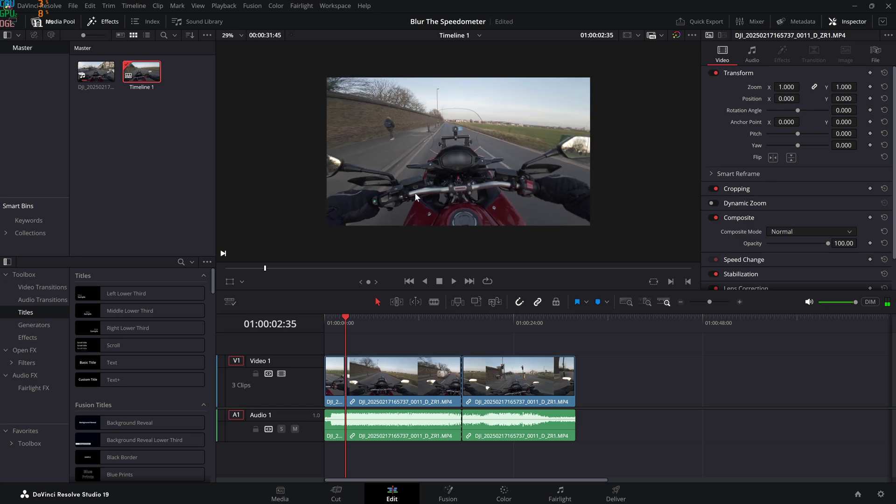